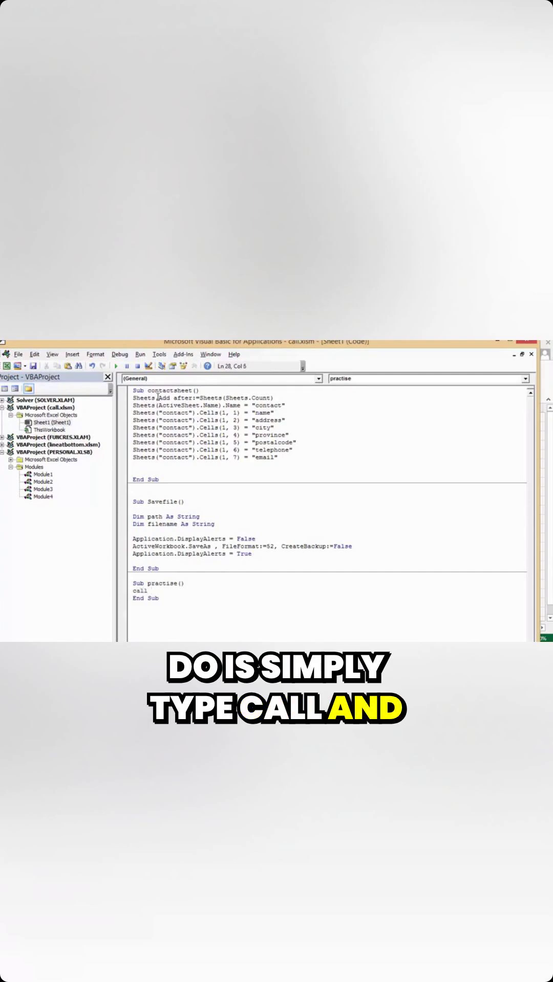
{"action": "type", "text": " contactsheet"}
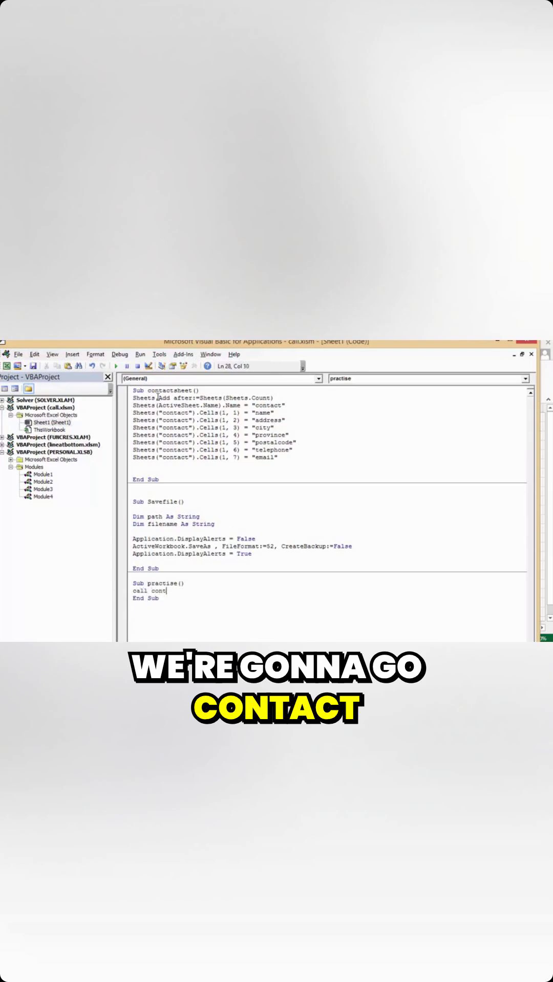